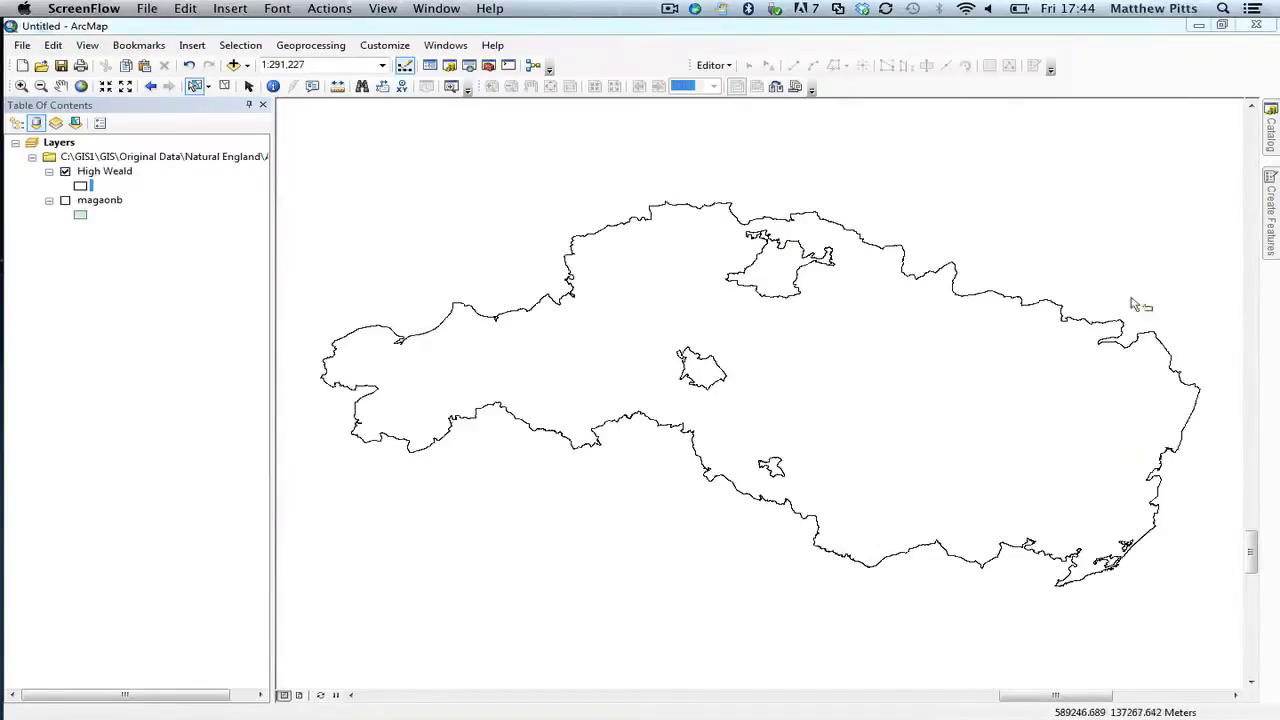
- Drag tqawi.shp from Natural England > Ancient Woodland in the Catalog onto the map
{"action": "left_click", "coordinate": [1274, 140]}
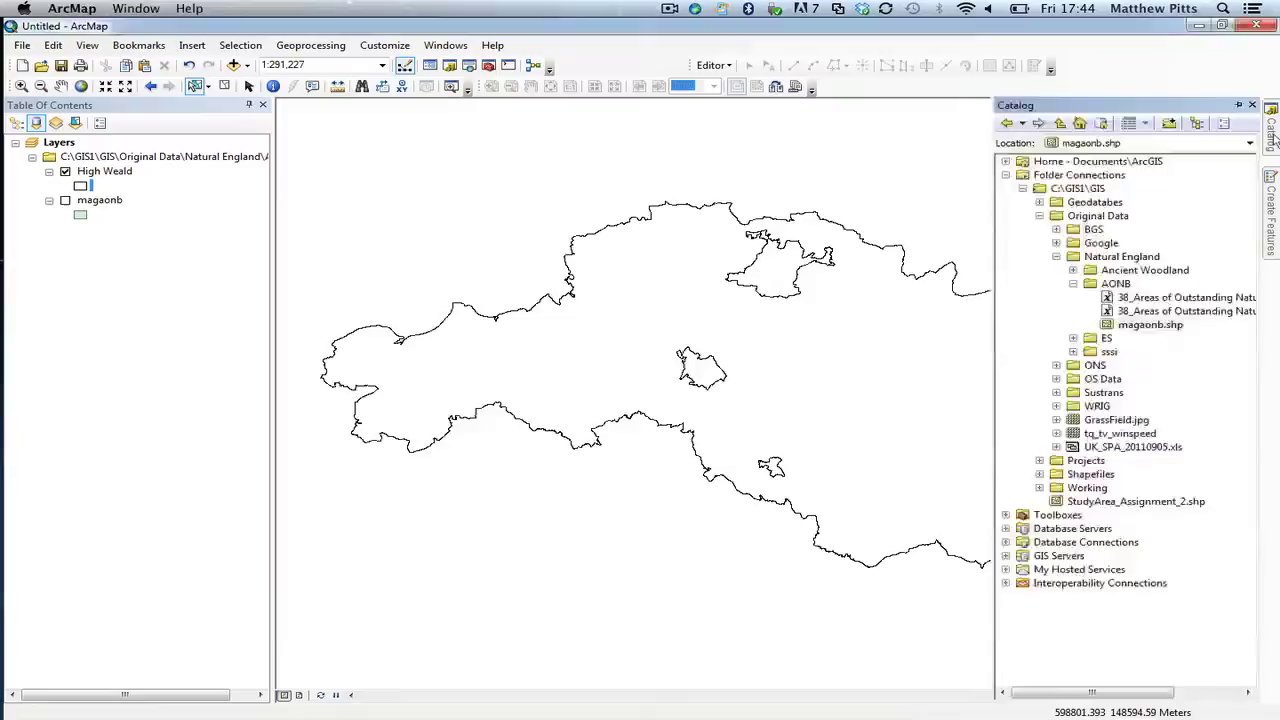
{"action": "left_click", "coordinate": [1112, 258]}
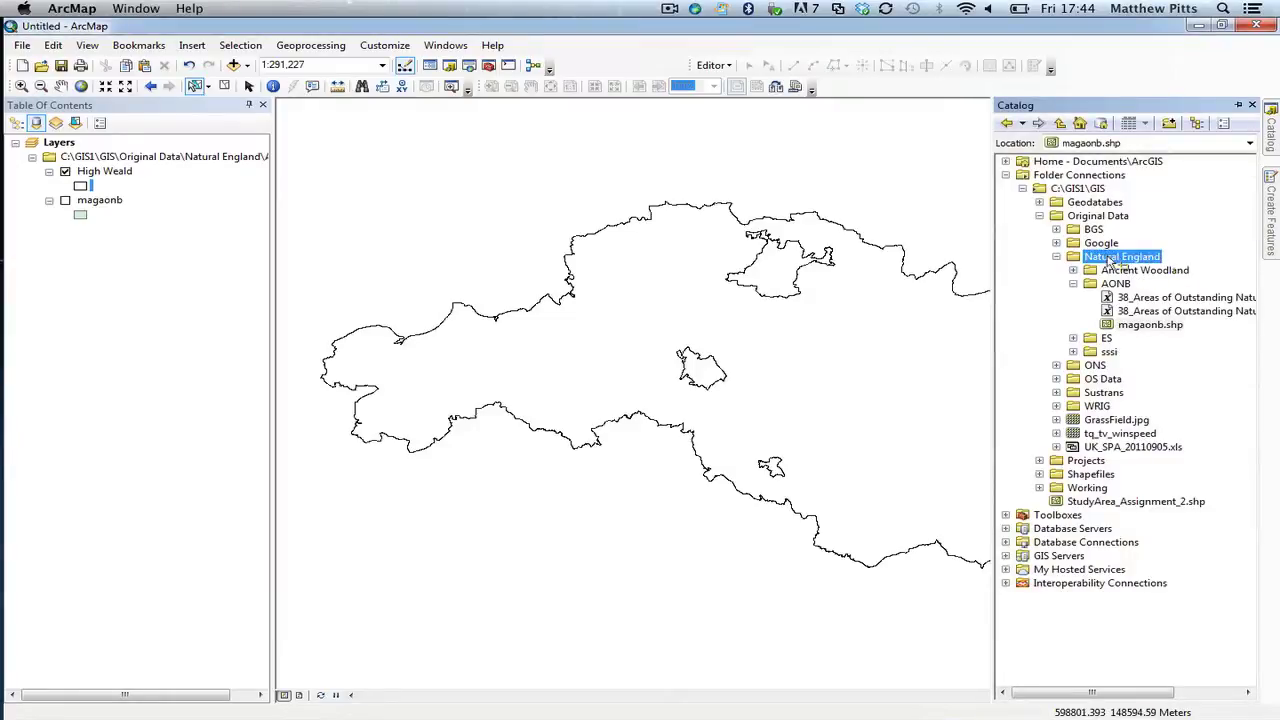
{"action": "left_click", "coordinate": [1073, 270]}
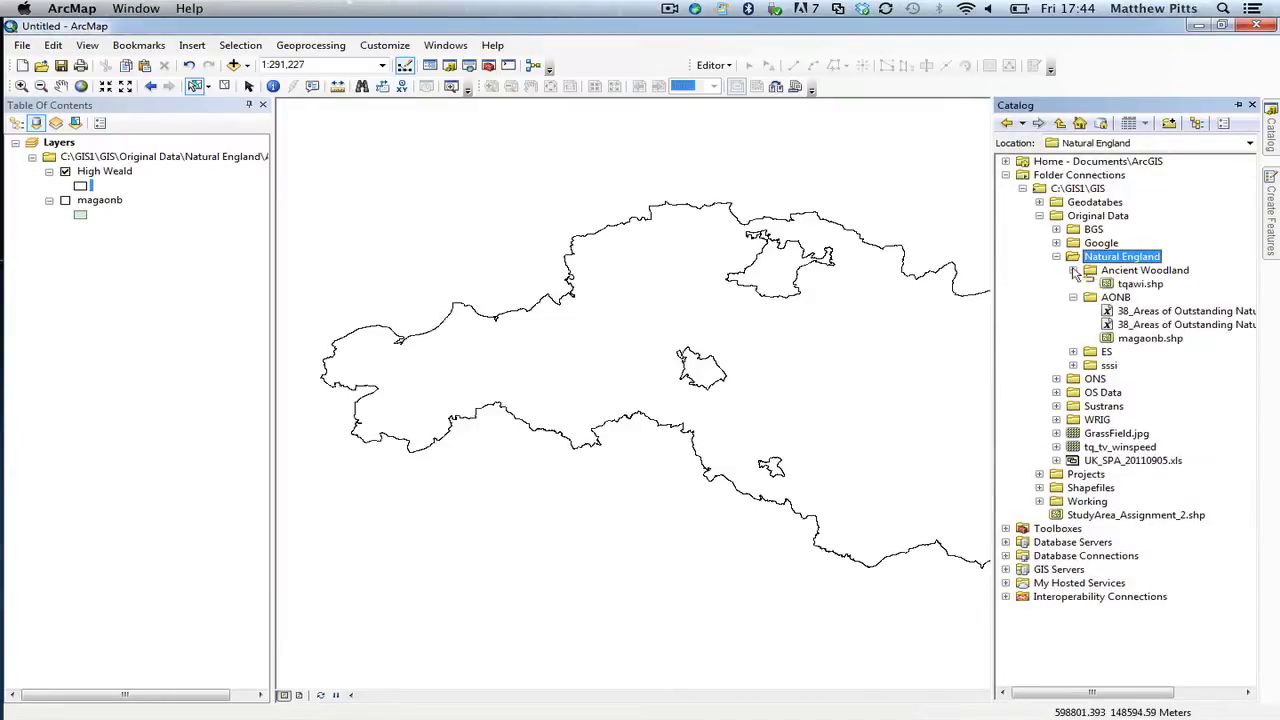
{"action": "key", "text": "Down"}
{"action": "key", "text": "Down"}
{"action": "left_click_drag", "start_coordinate": [1140, 284], "coordinate": [900, 224]}
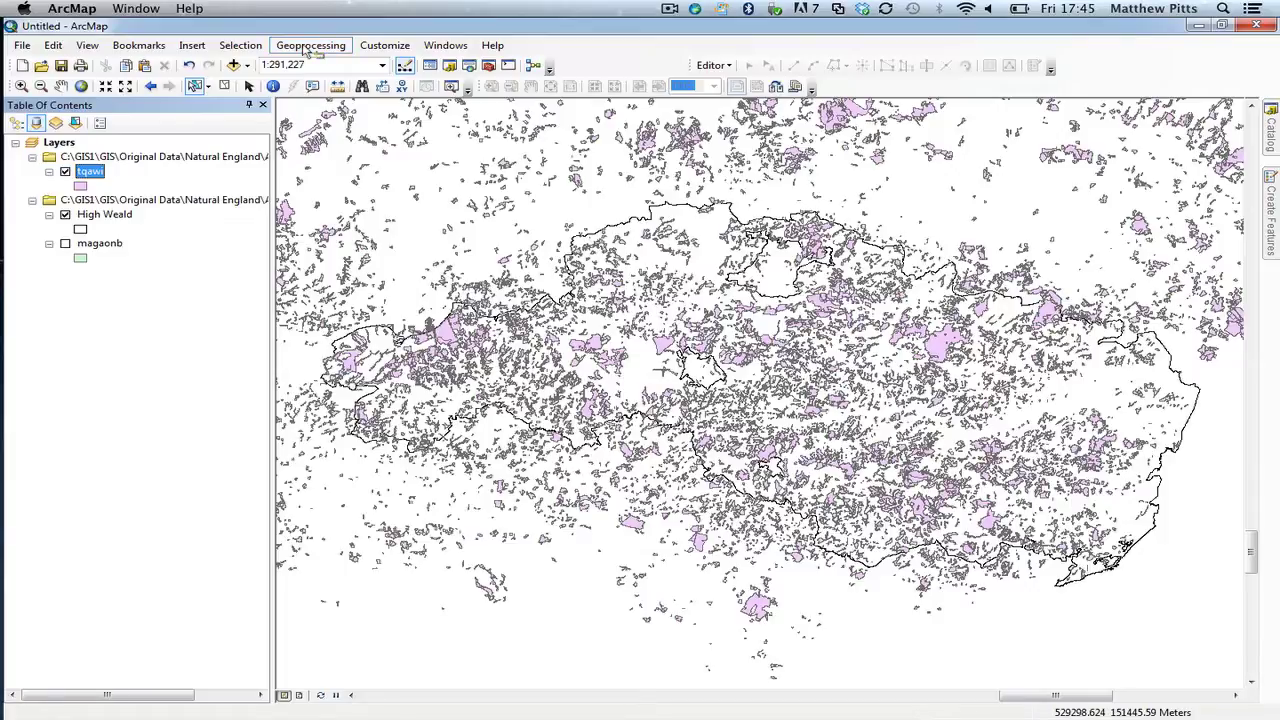
- Launch Clip from the Geoprocessing menu and move its dialog aside to see the map
{"action": "left_click", "coordinate": [308, 48]}
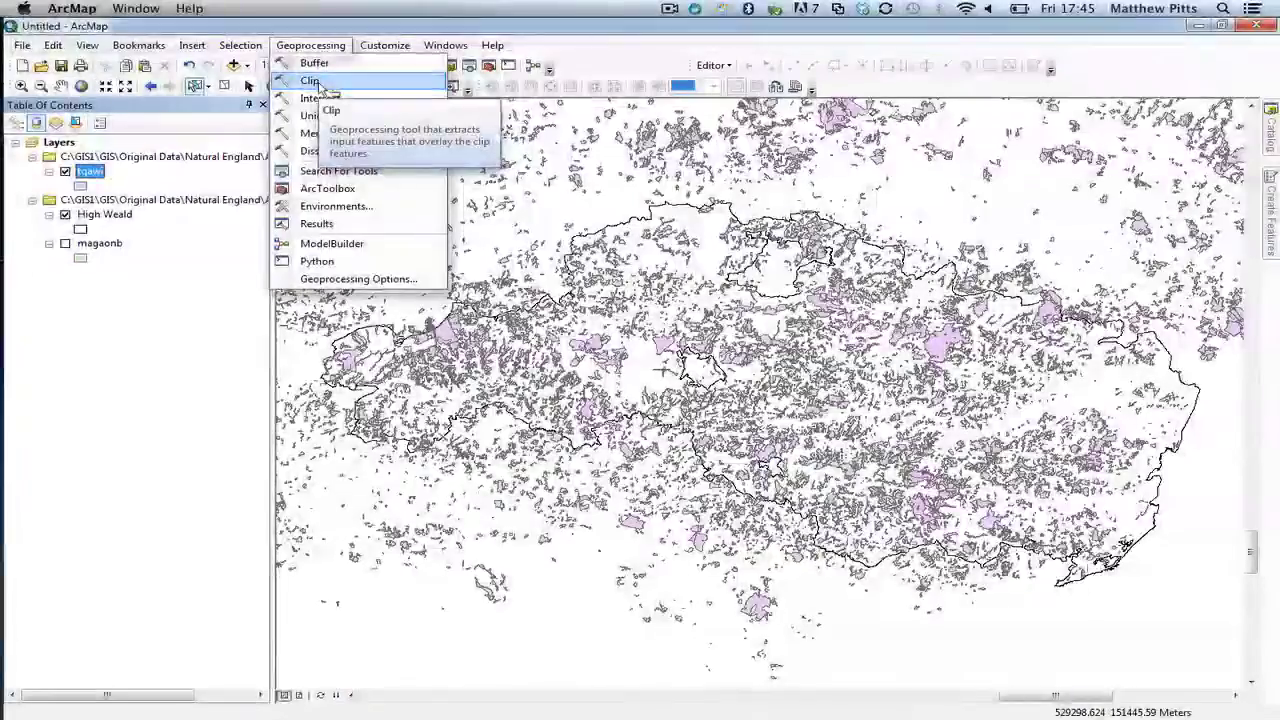
{"action": "left_click", "coordinate": [318, 86]}
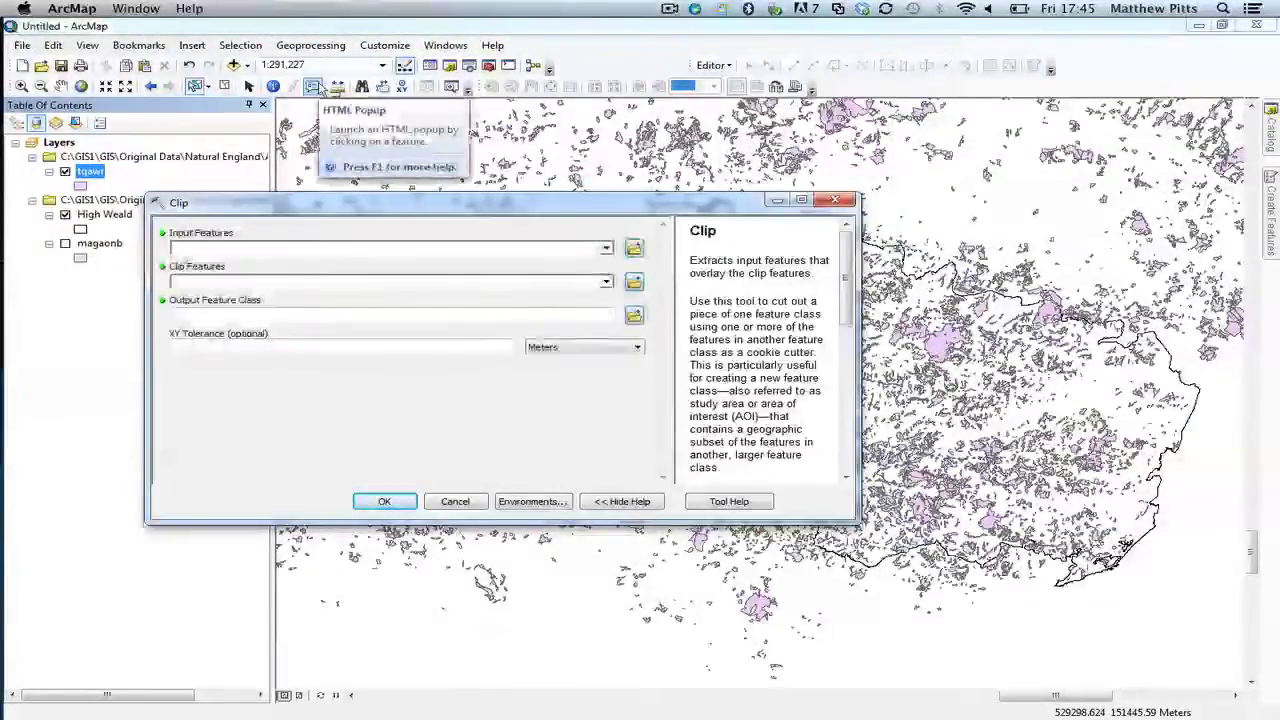
{"action": "left_click_drag", "start_coordinate": [510, 211], "coordinate": [565, 211]}
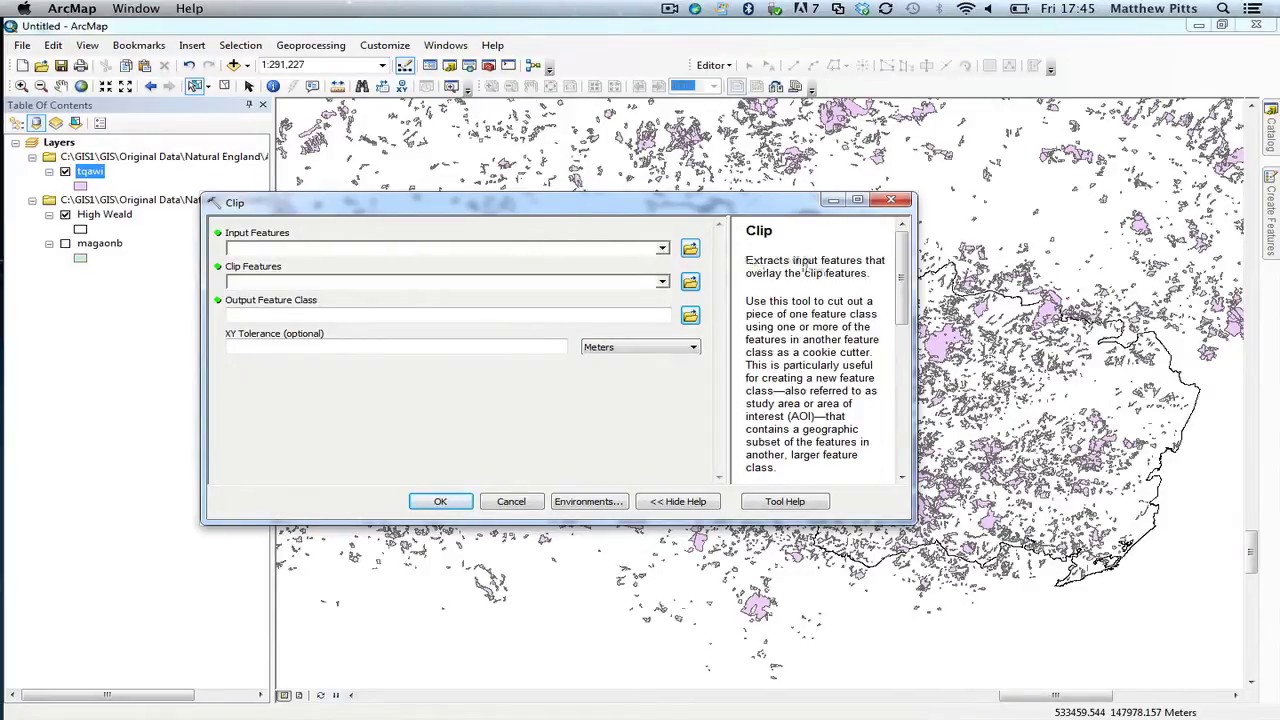
- Choose tqawi as Input Features and High Weald as Clip Features
{"action": "left_click", "coordinate": [617, 254]}
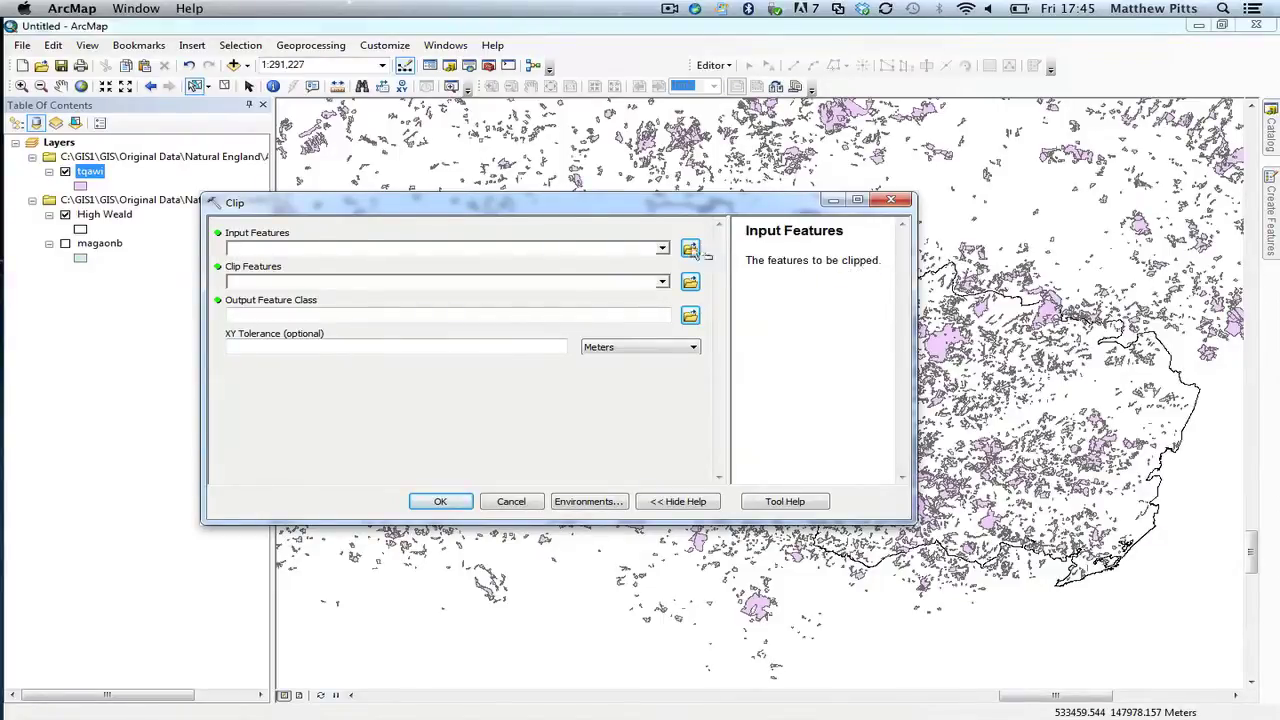
{"action": "left_click", "coordinate": [662, 248]}
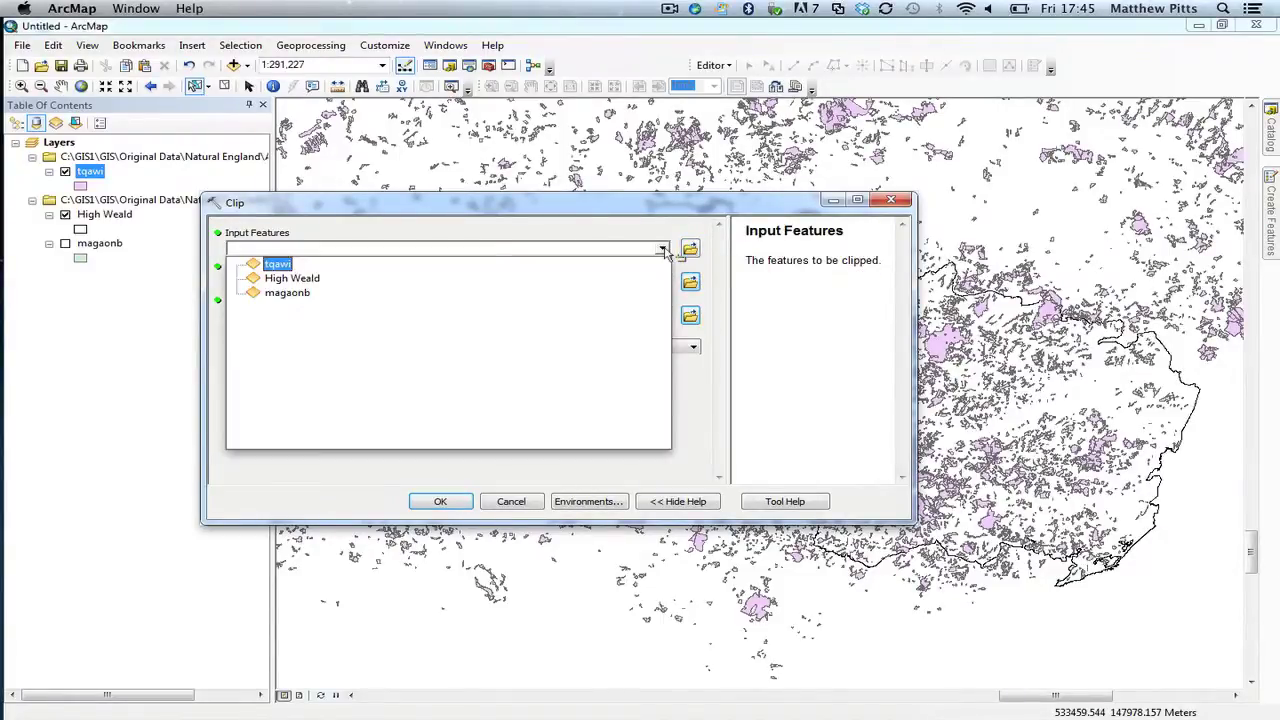
{"action": "left_click", "coordinate": [289, 266]}
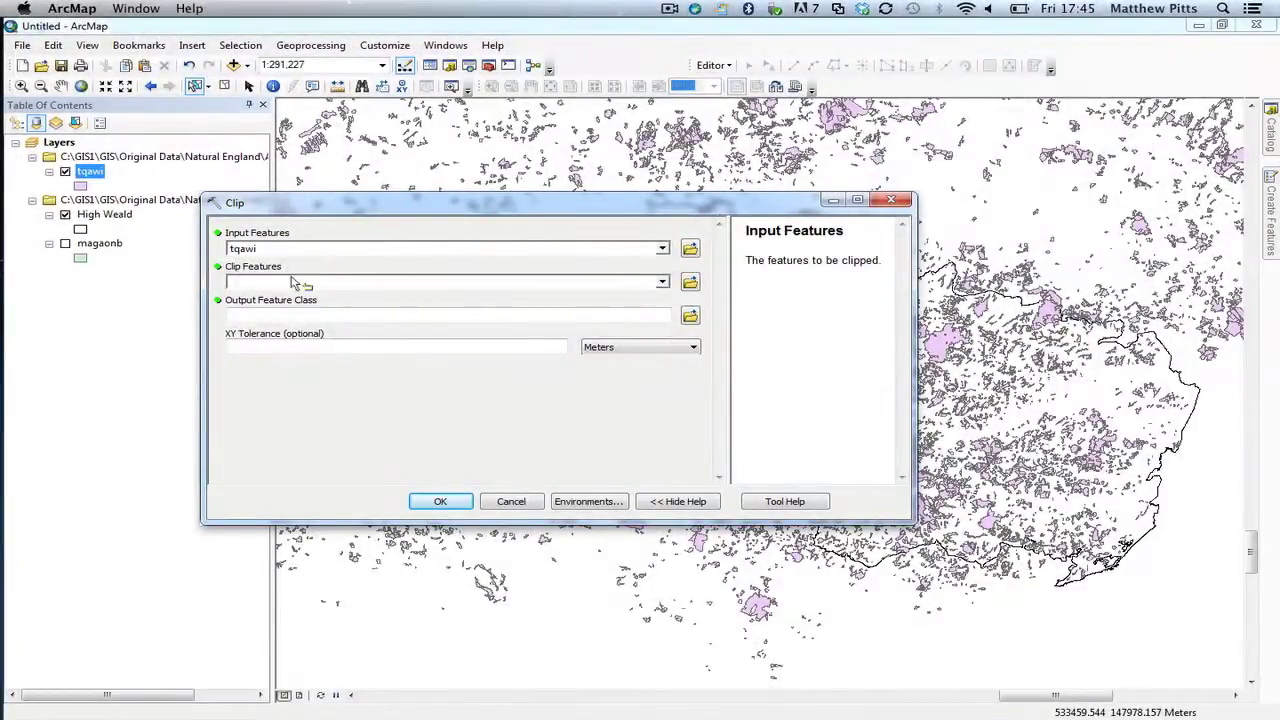
{"action": "left_click", "coordinate": [297, 282]}
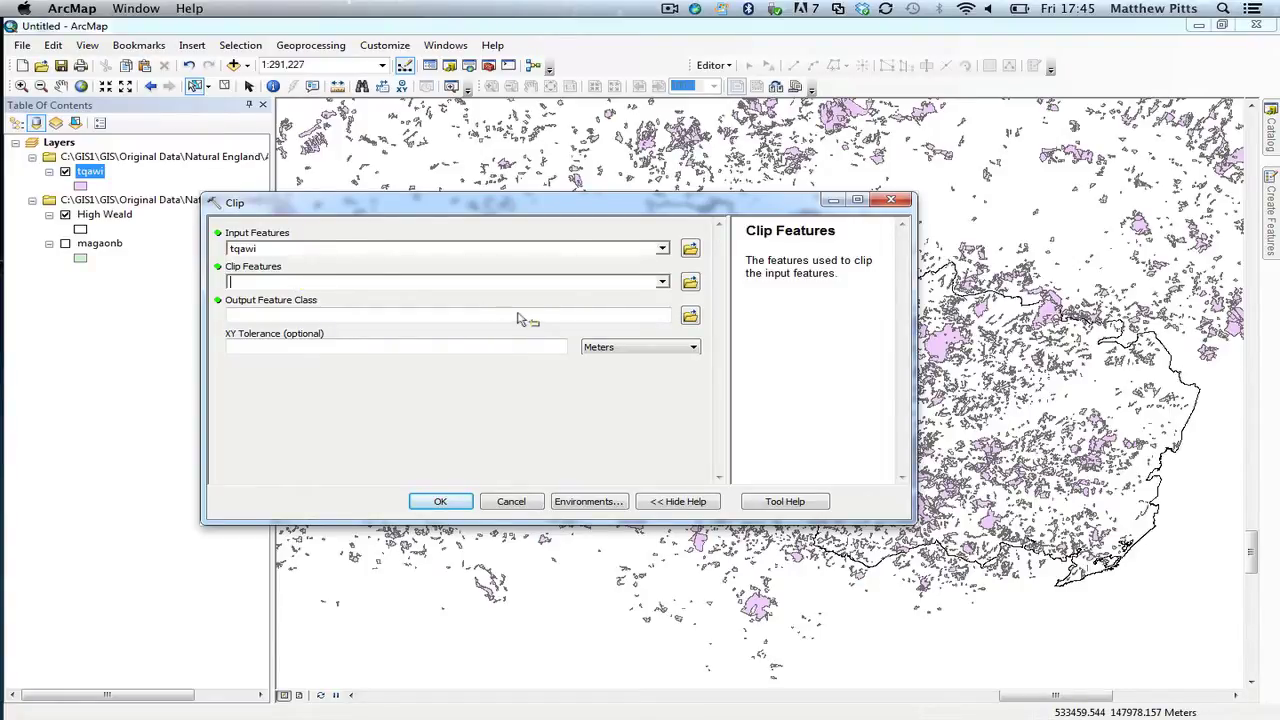
{"action": "left_click", "coordinate": [662, 283]}
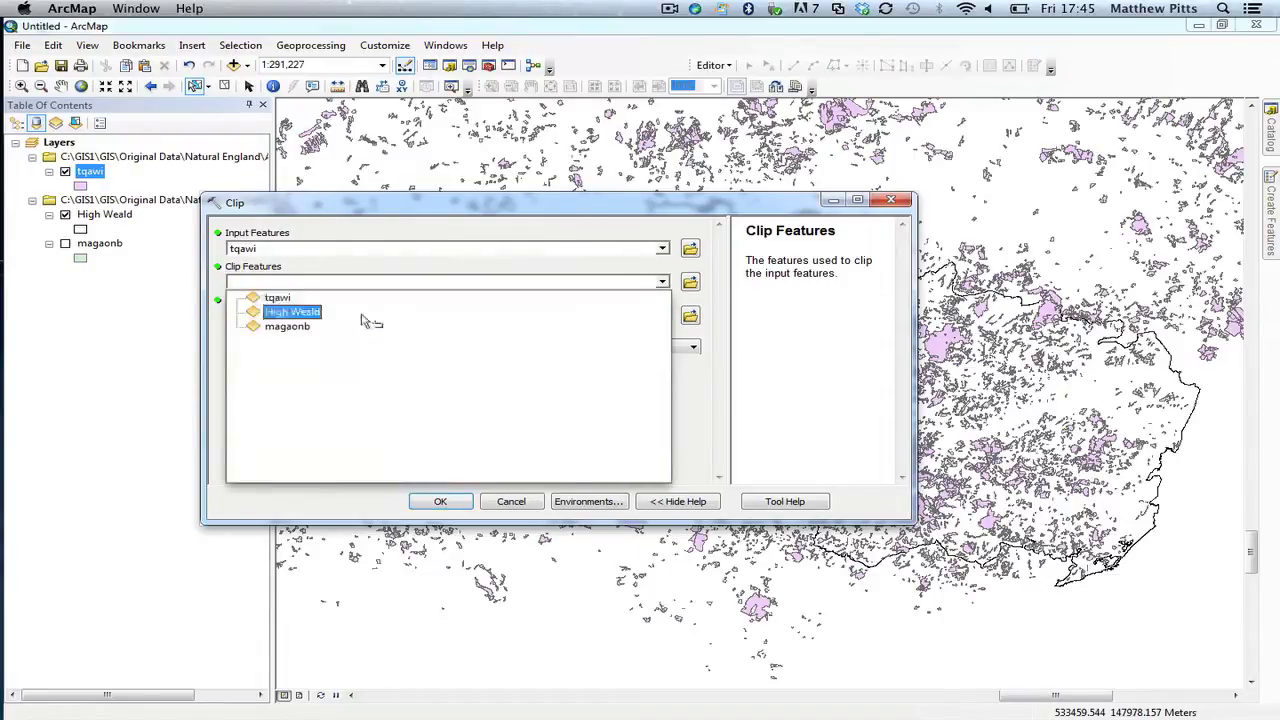
{"action": "left_click", "coordinate": [292, 312]}
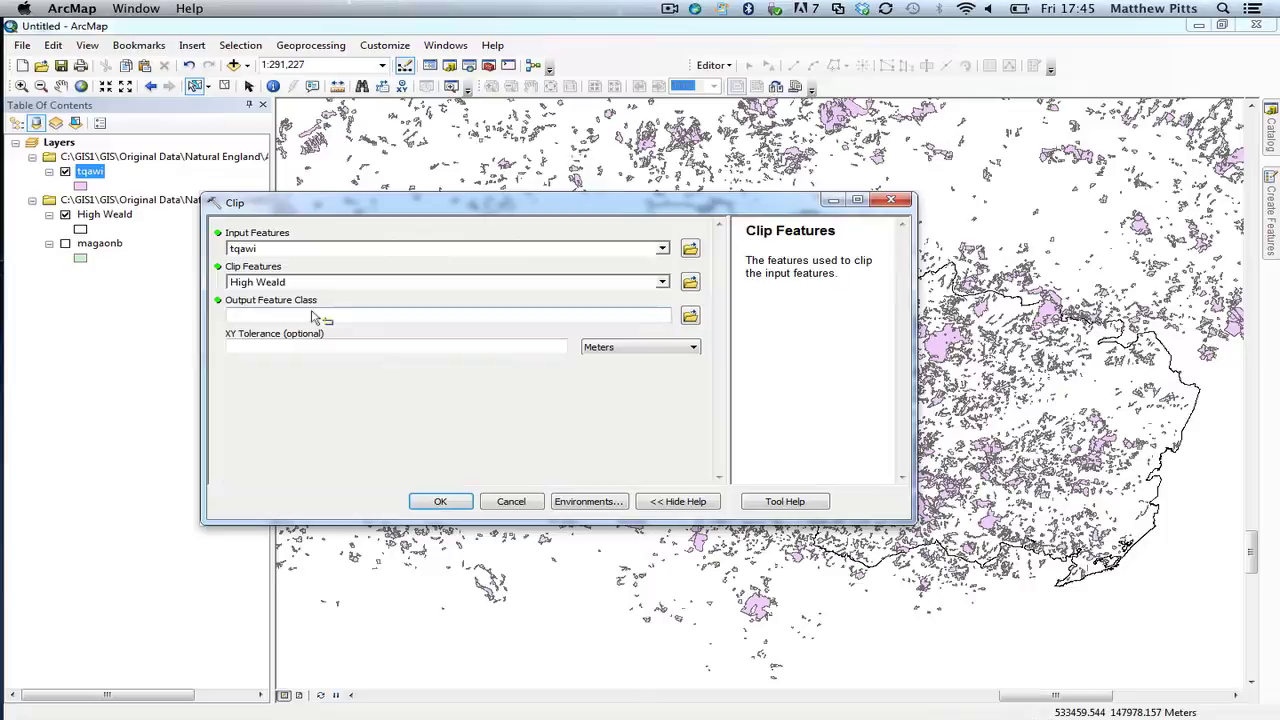
{"action": "left_click", "coordinate": [312, 316]}
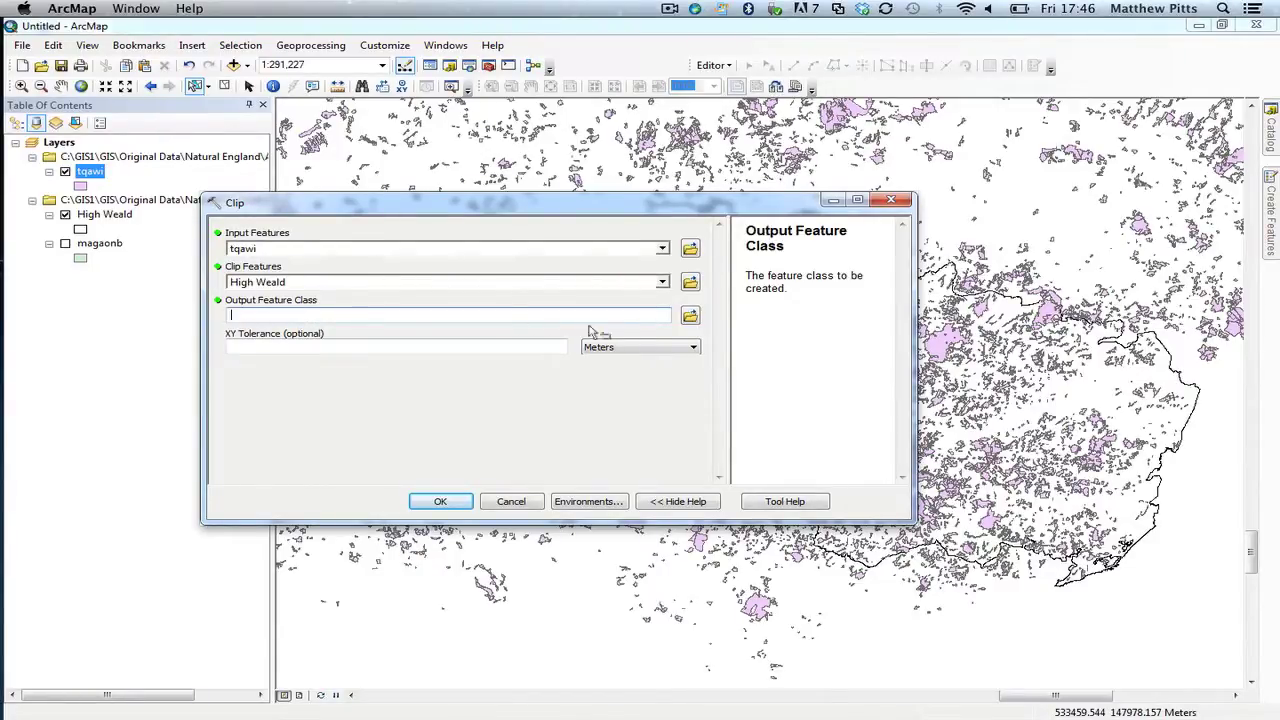
- Save the clip output as Highweald_woods inside Geodatabases > test.gdb
{"action": "left_click", "coordinate": [691, 317]}
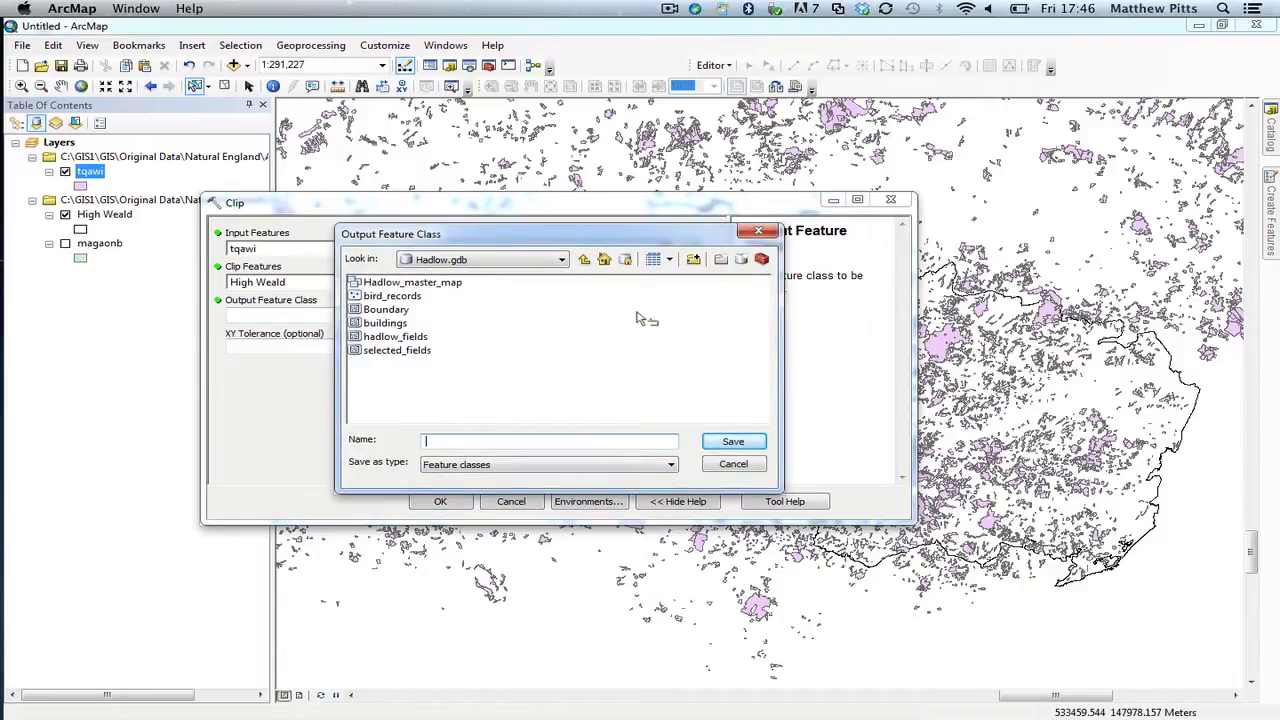
{"action": "left_click", "coordinate": [561, 260]}
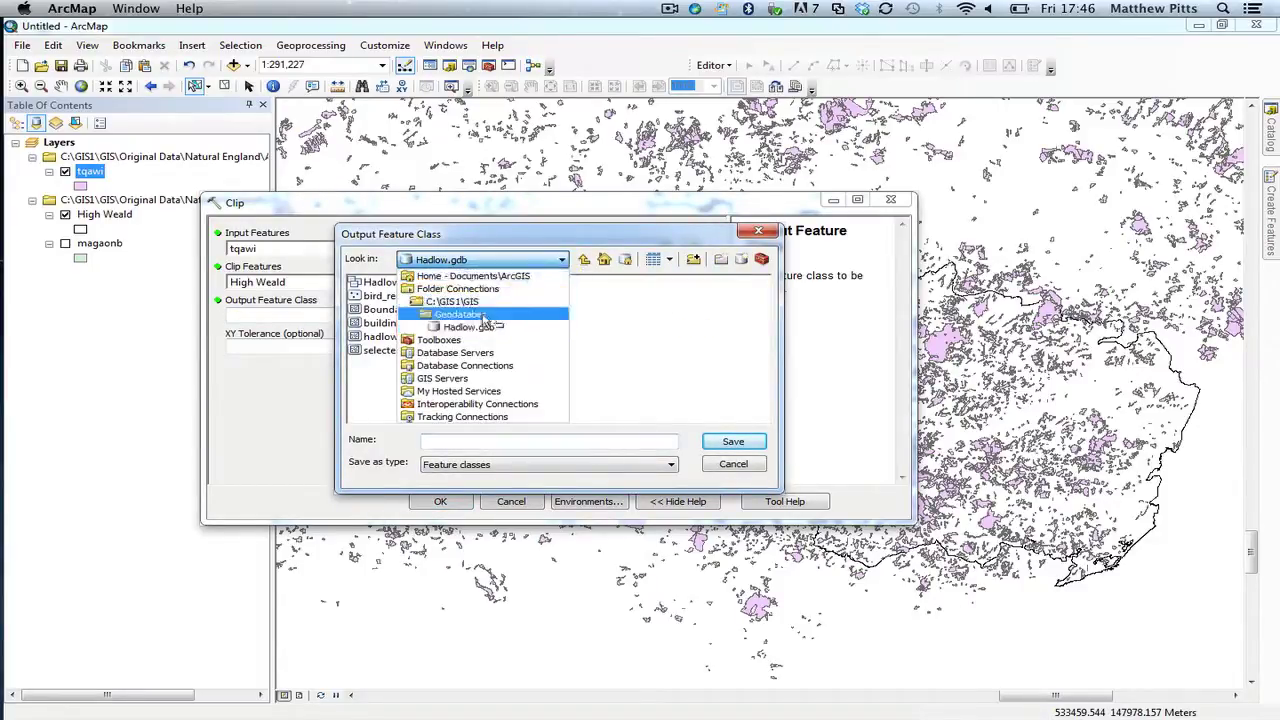
{"action": "left_click", "coordinate": [485, 316]}
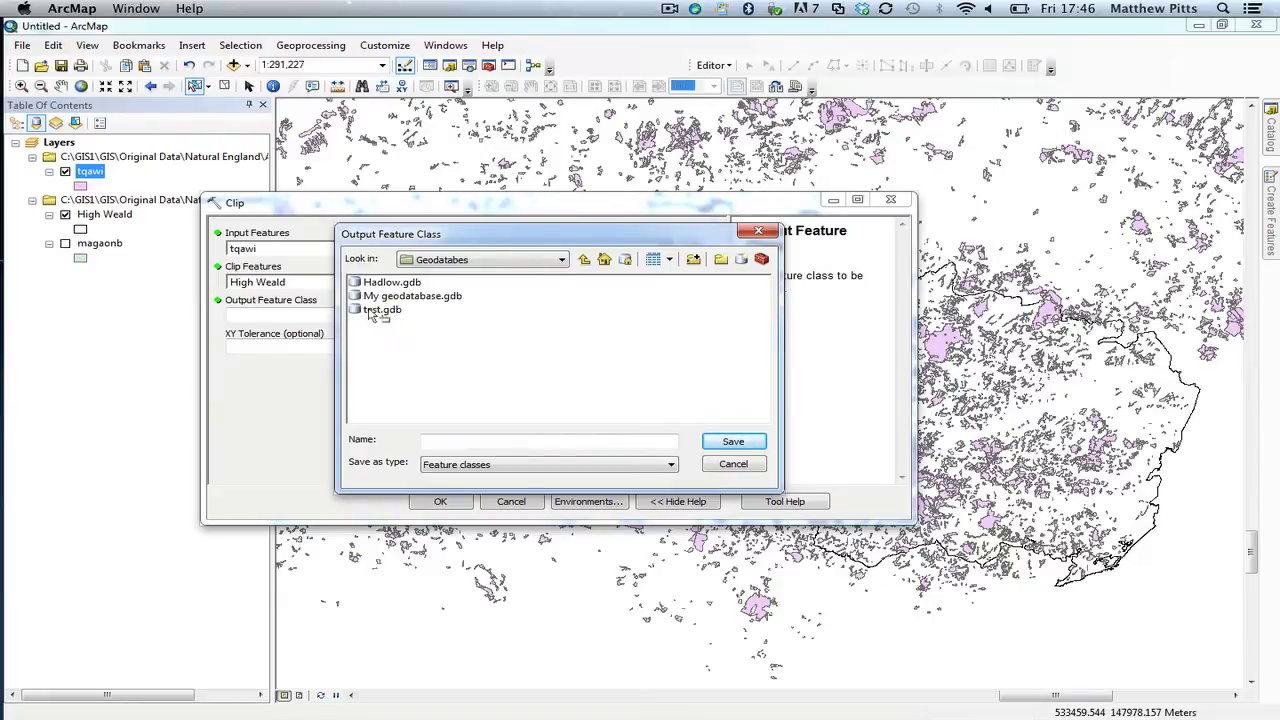
{"action": "double_click", "coordinate": [381, 311]}
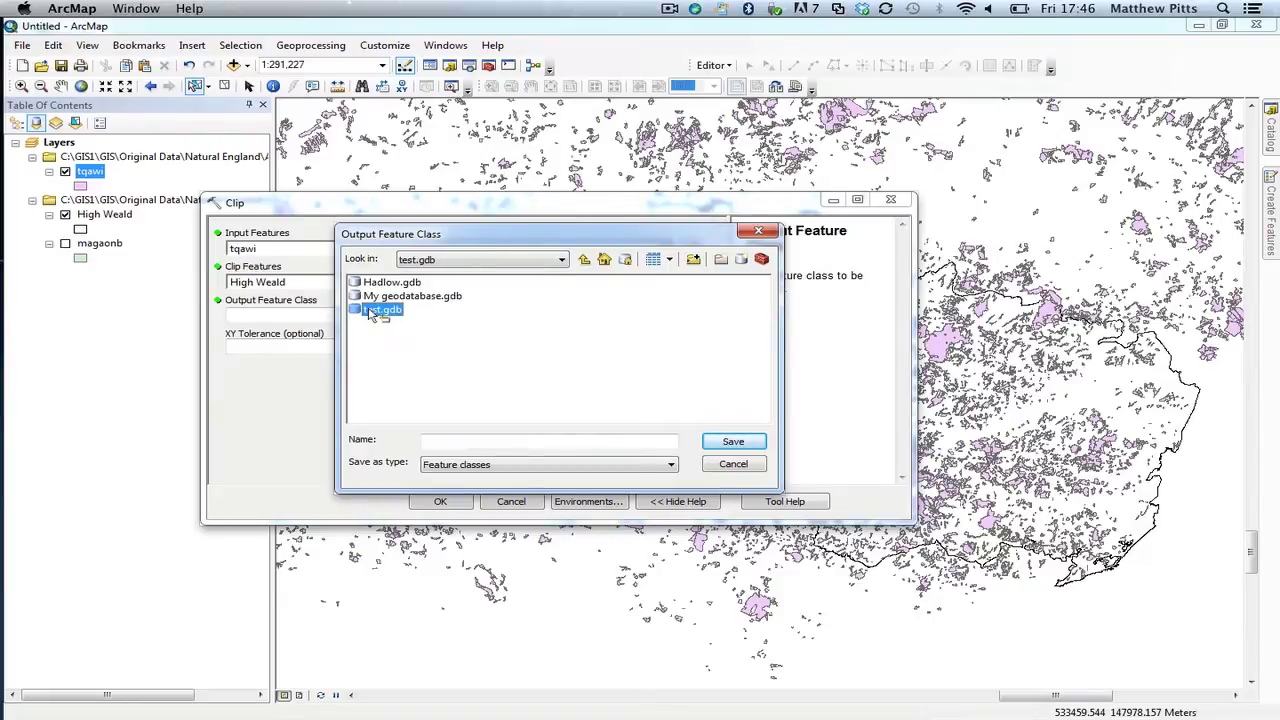
{"action": "left_click", "coordinate": [470, 447]}
{"action": "type", "text": "High"}
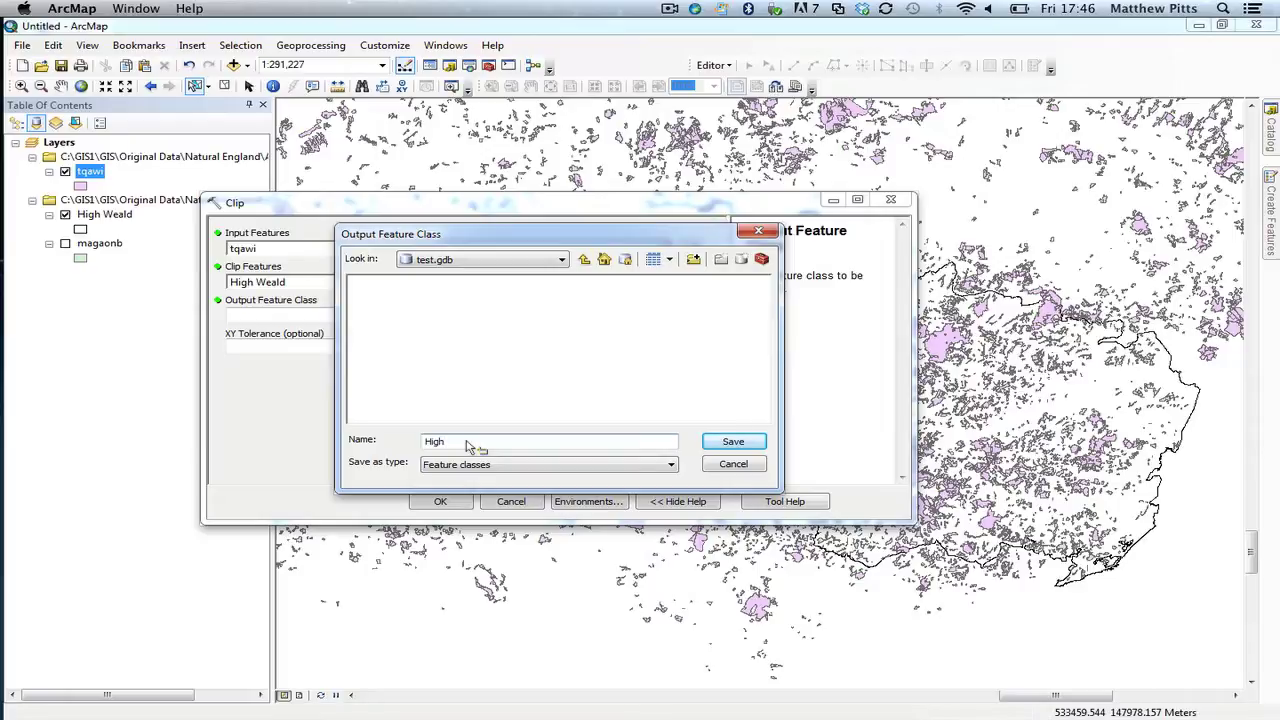
{"action": "type", "text": "weald_woods"}
{"action": "left_click", "coordinate": [732, 442]}
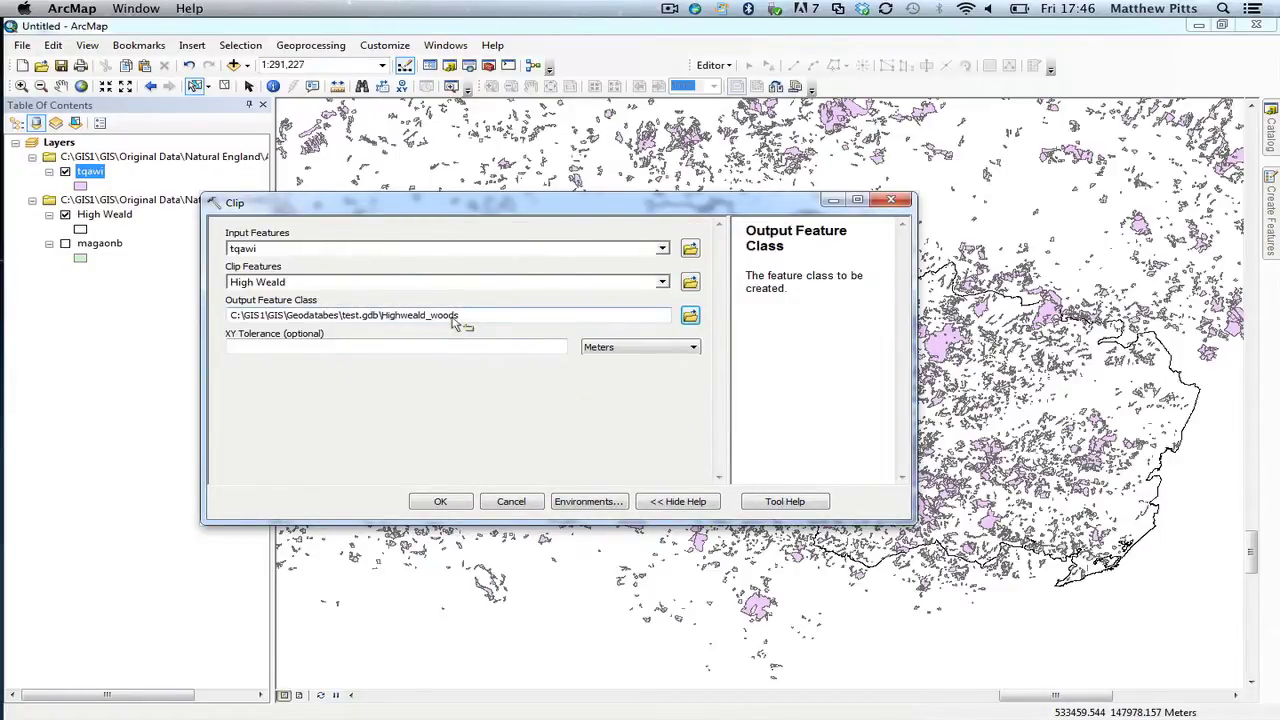
- Confirm the Clip dialog with OK so the Highweald_woods layer is created
{"action": "left_click", "coordinate": [452, 505]}
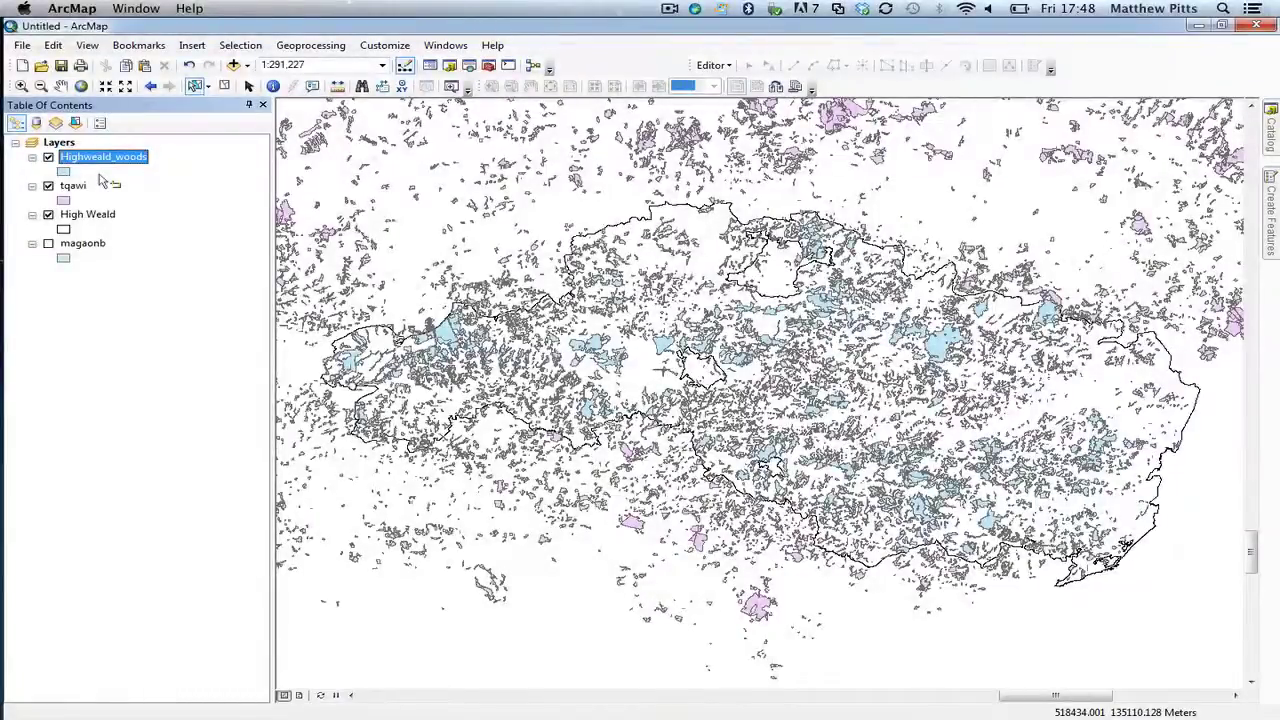
- Uncheck the tqawi layer in the Table of Contents, leaving Highweald_woods visible
{"action": "left_click_drag", "start_coordinate": [80, 158], "coordinate": [48, 190]}
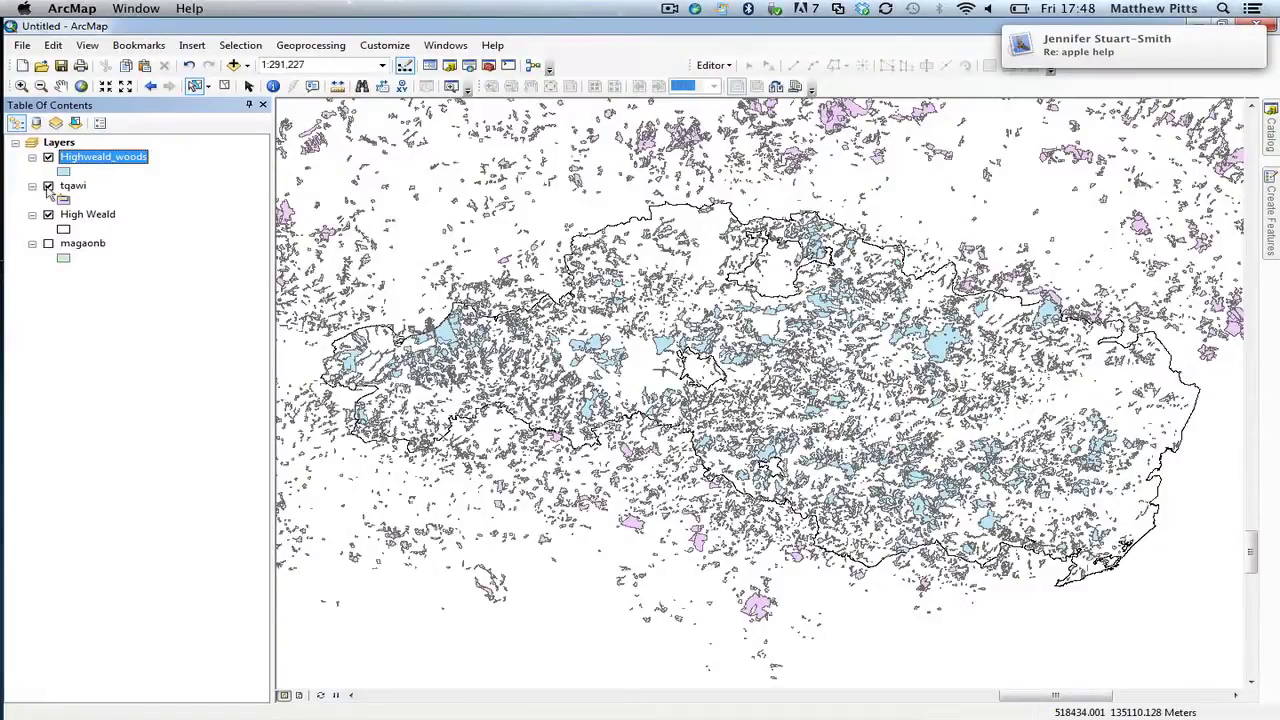
{"action": "left_click", "coordinate": [48, 187]}
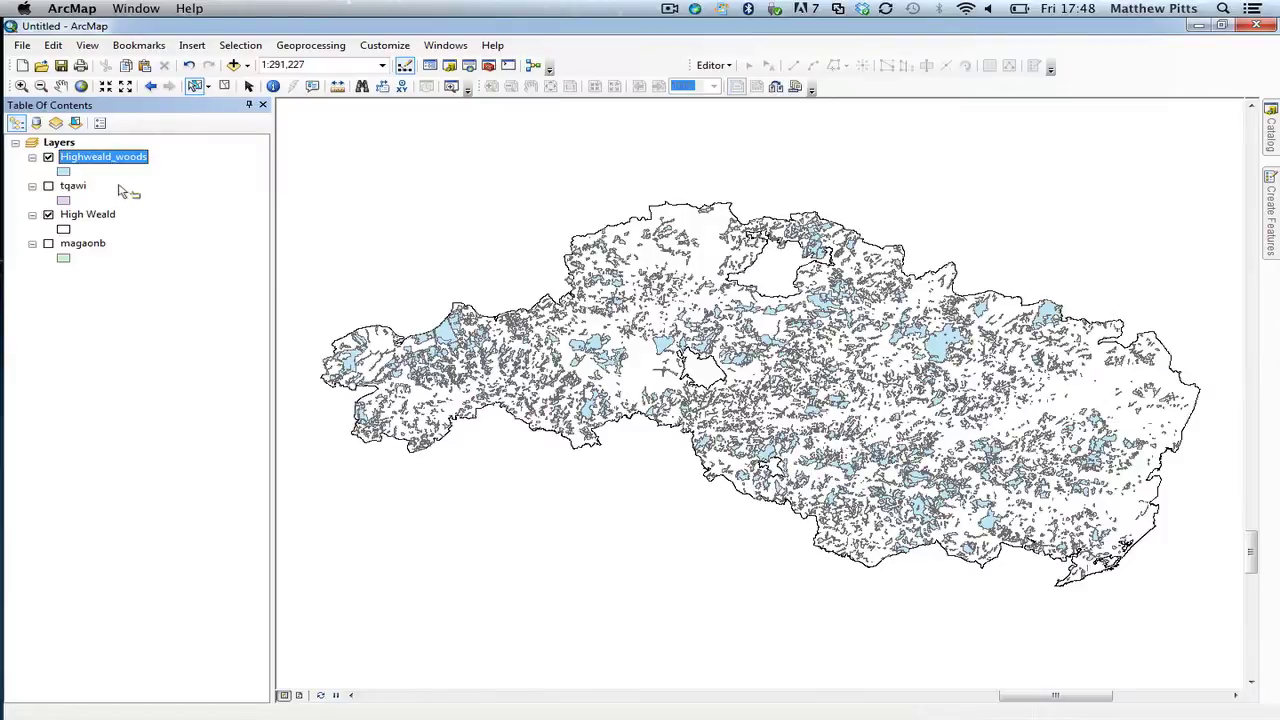
{"action": "left_click_drag", "start_coordinate": [155, 171], "coordinate": [297, 309]}
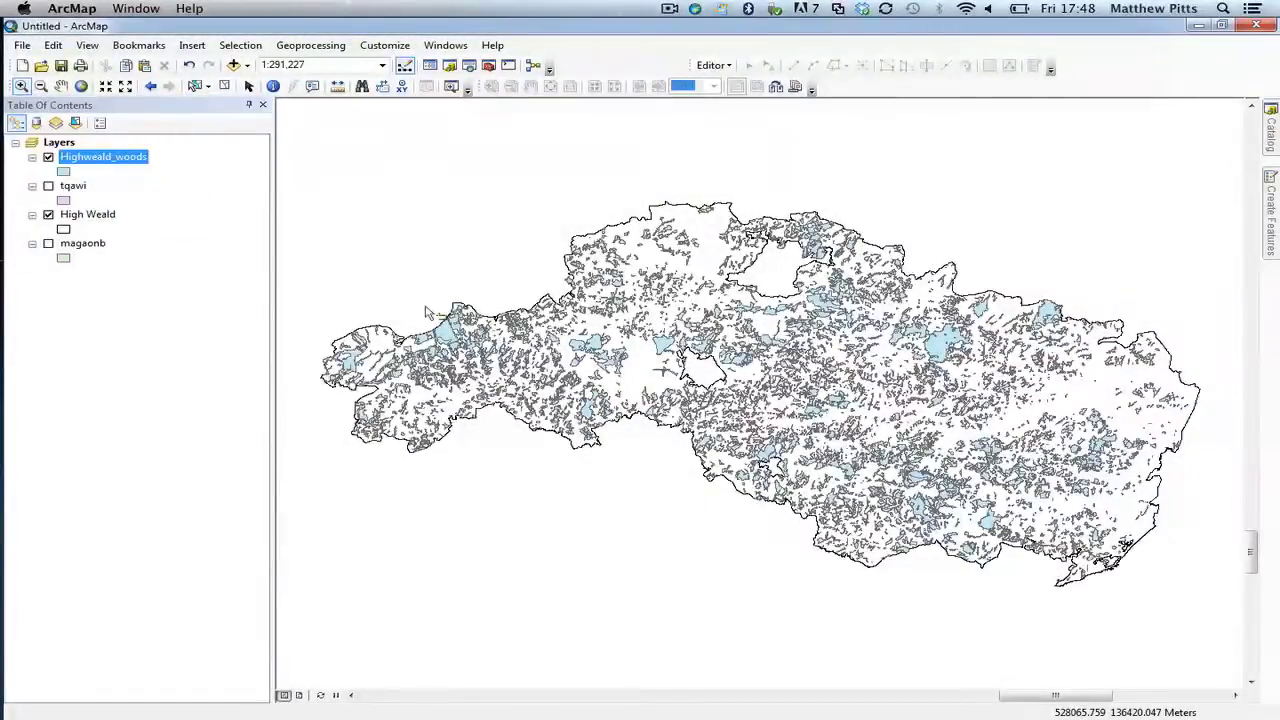
- Zoom and pan to the boundary's western edge and turn the tqawi layer back on
{"action": "left_click_drag", "start_coordinate": [425, 305], "coordinate": [477, 357]}
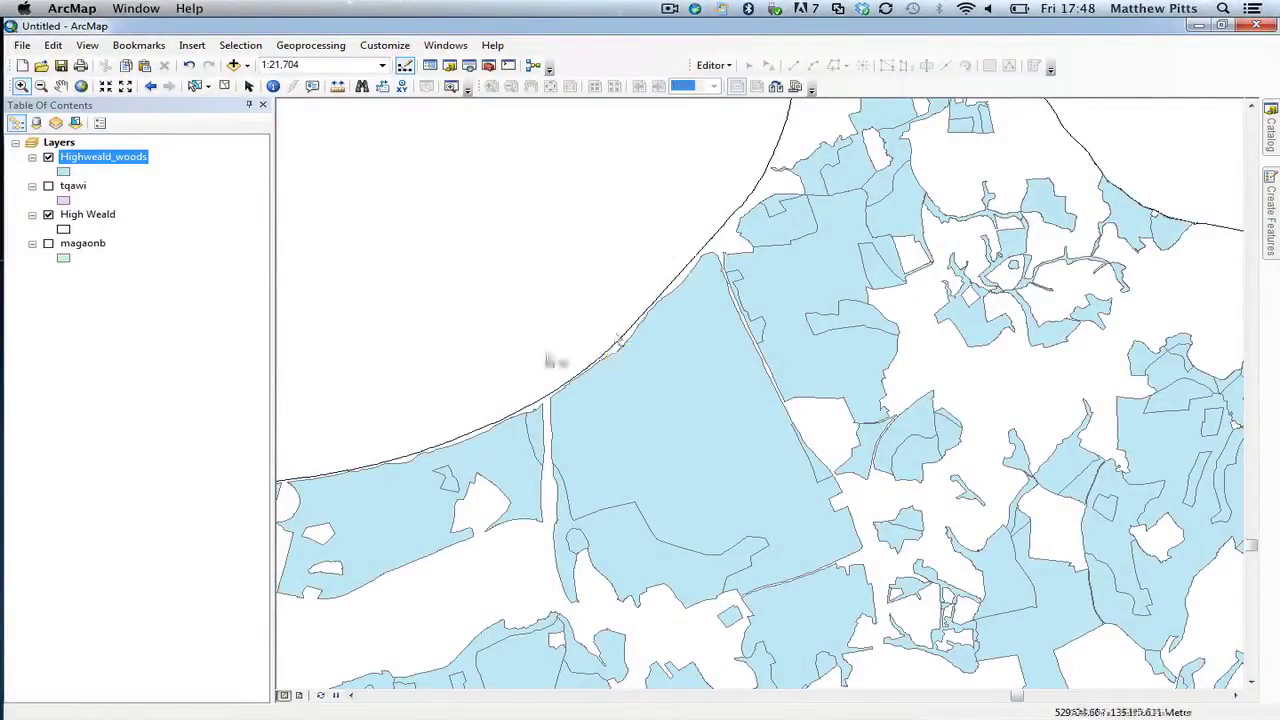
{"action": "left_click", "coordinate": [60, 86]}
{"action": "left_click_drag", "start_coordinate": [700, 229], "coordinate": [457, 454]}
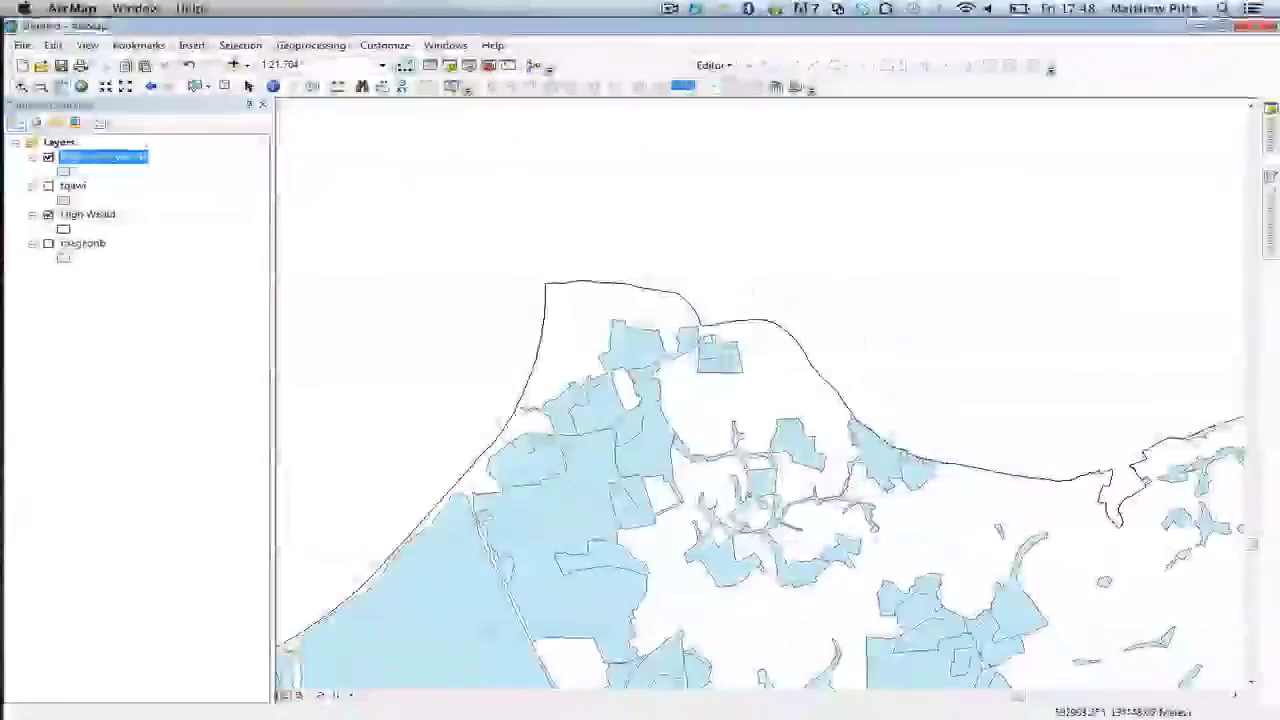
{"action": "left_click", "coordinate": [48, 187]}
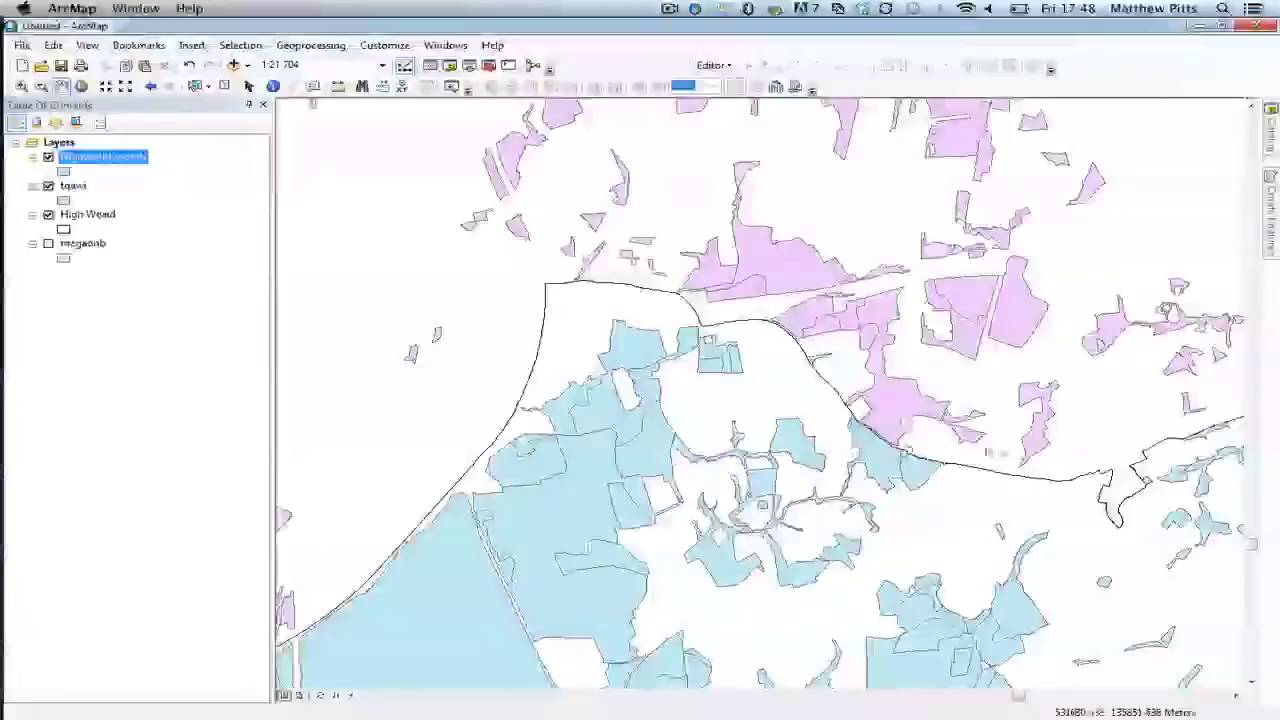
{"action": "left_click_drag", "start_coordinate": [1270, 465], "coordinate": [723, 483]}
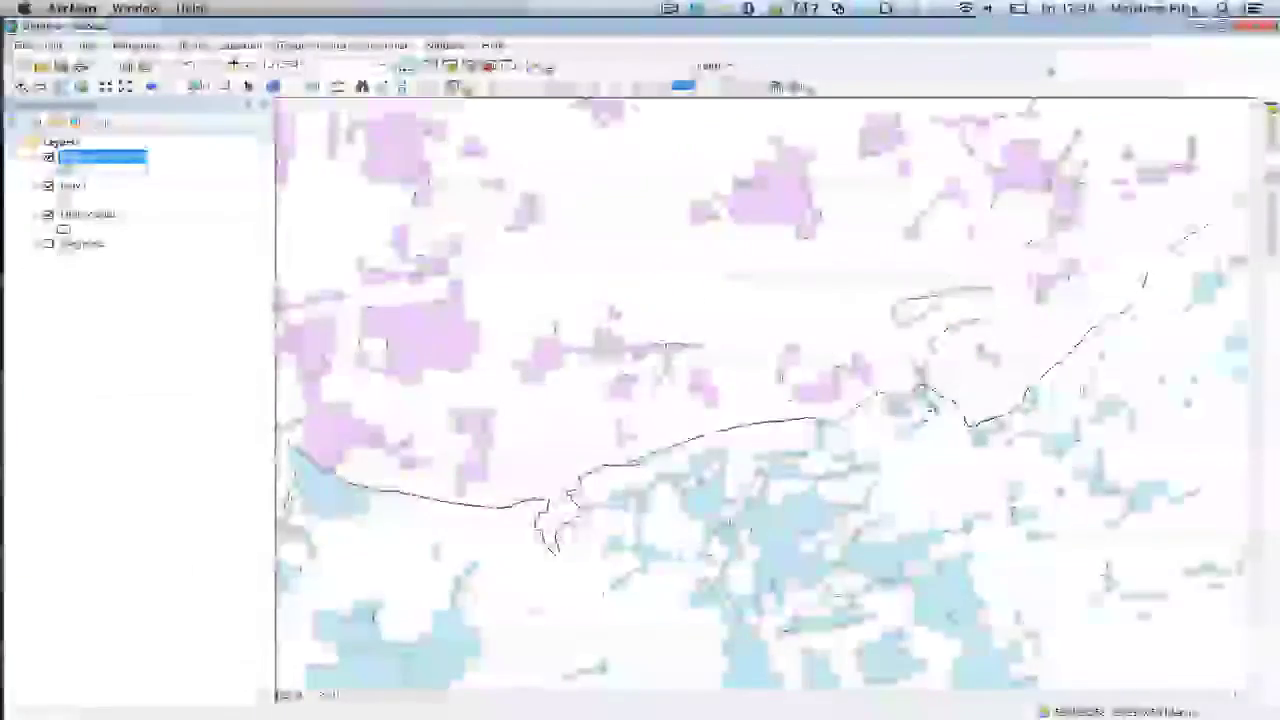